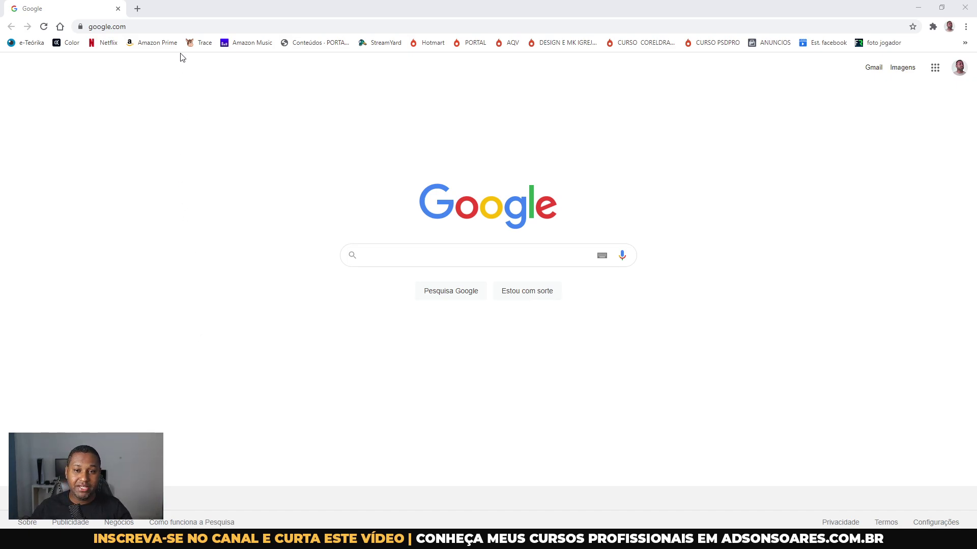
# Step: Search 'corel' from the address bar to load the Corel Brasil homepage at corel.com/br
pyautogui.click(183, 31)
pyautogui.write('corel')
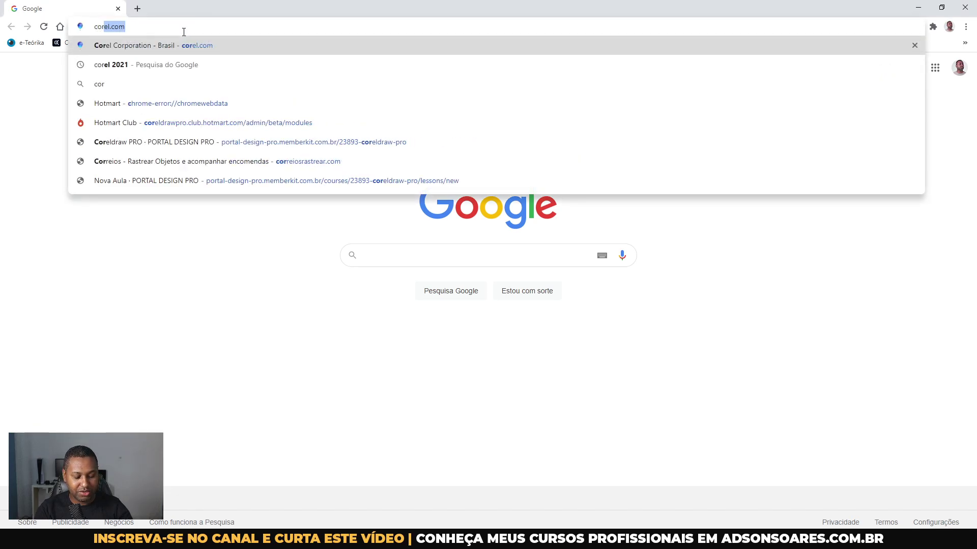
pyautogui.press('Return')
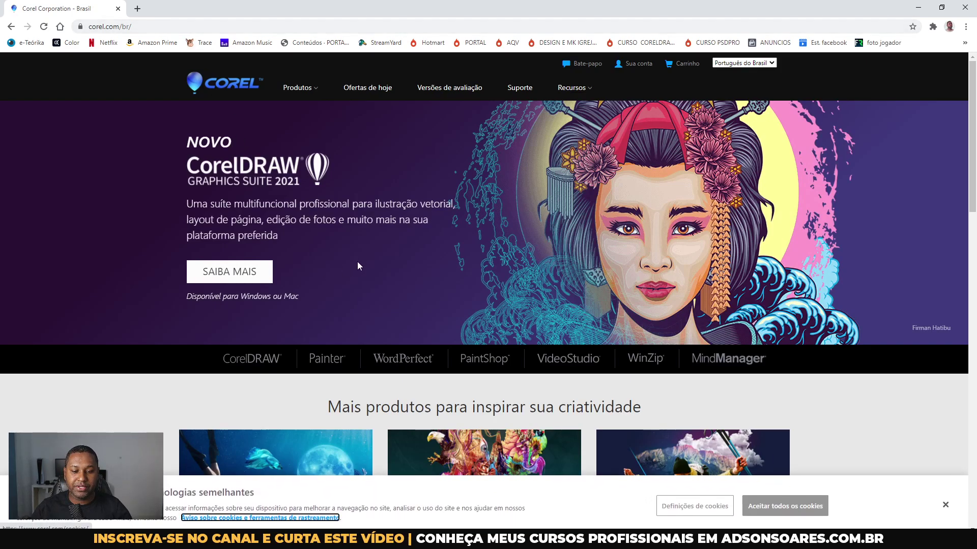
# Step: Dismiss the cookie notice and open the CorelDRAW Graphics Suite 2021 page via SAIBA MAIS
pyautogui.click(945, 504)
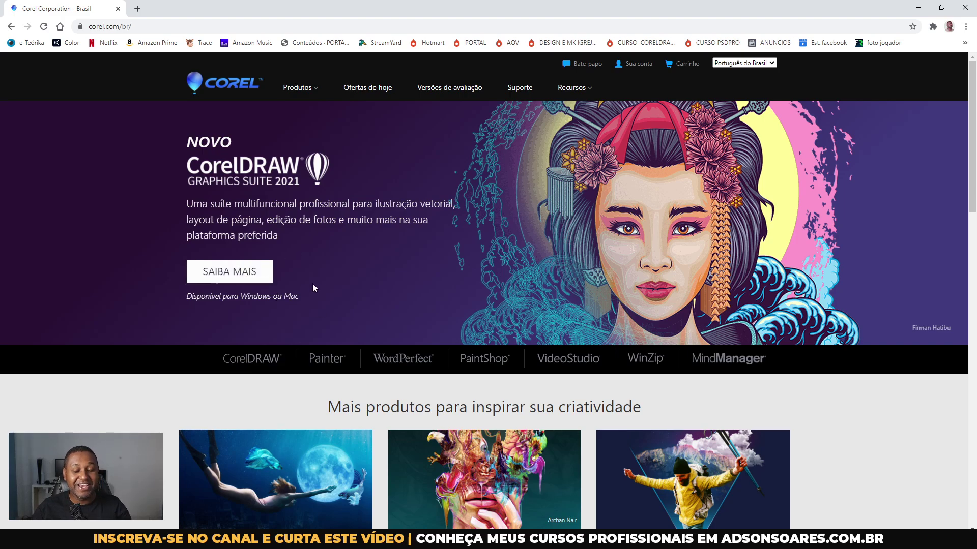
pyautogui.click(223, 274)
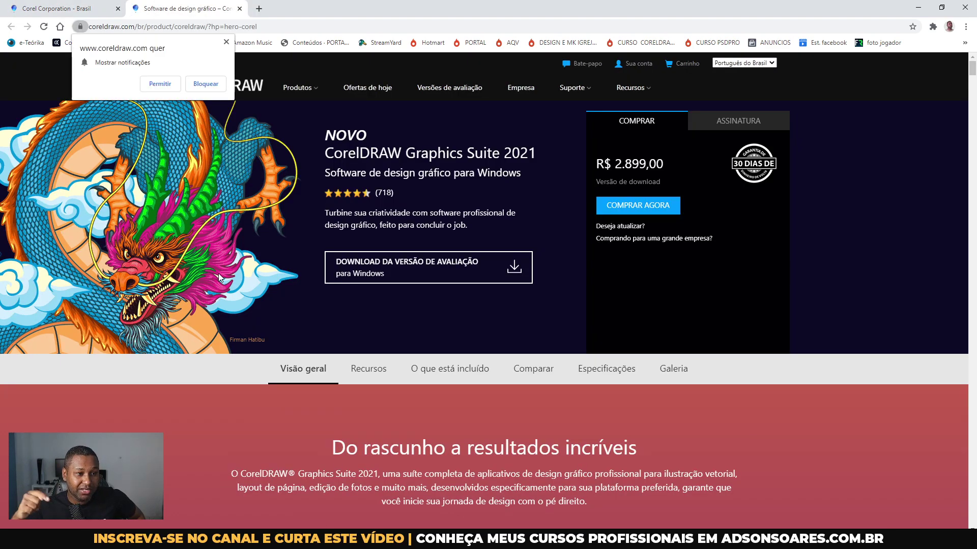
# Step: Download the Windows trial installer CDGS2021.exe, declining notification prompts, and run it
pyautogui.click(226, 41)
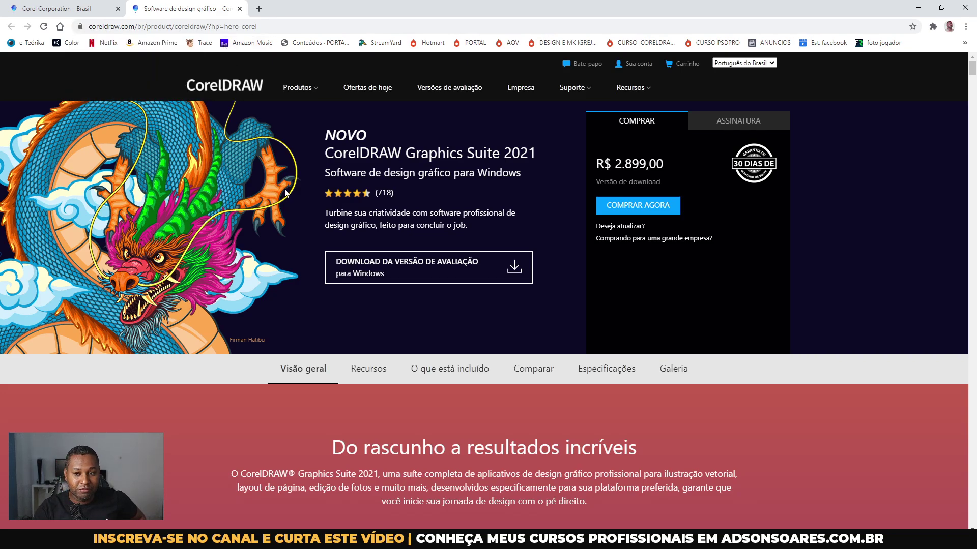
pyautogui.click(384, 280)
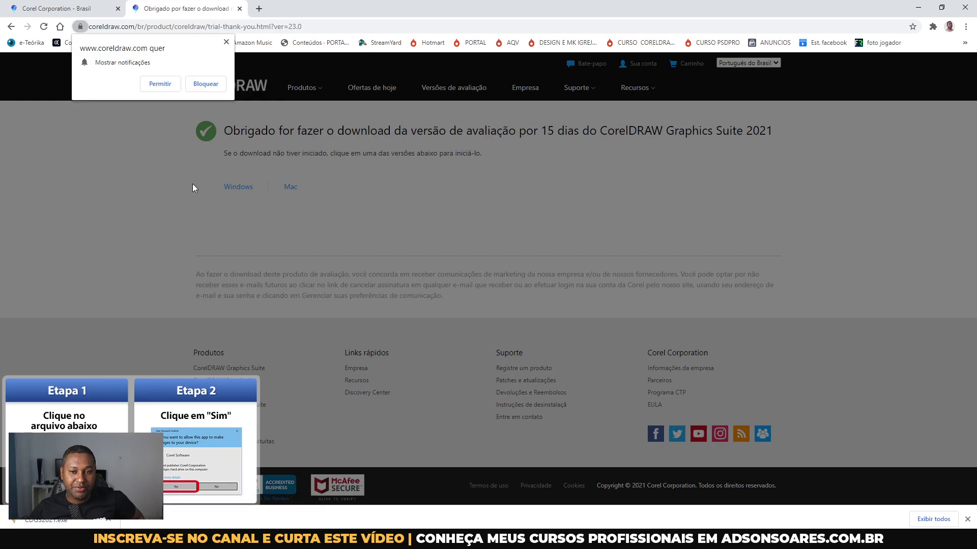
pyautogui.click(226, 42)
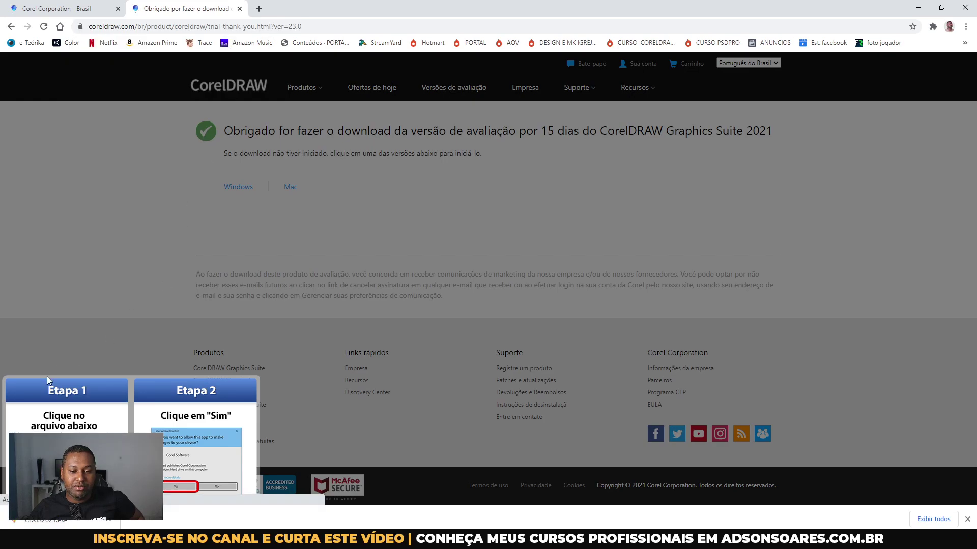
pyautogui.click(82, 521)
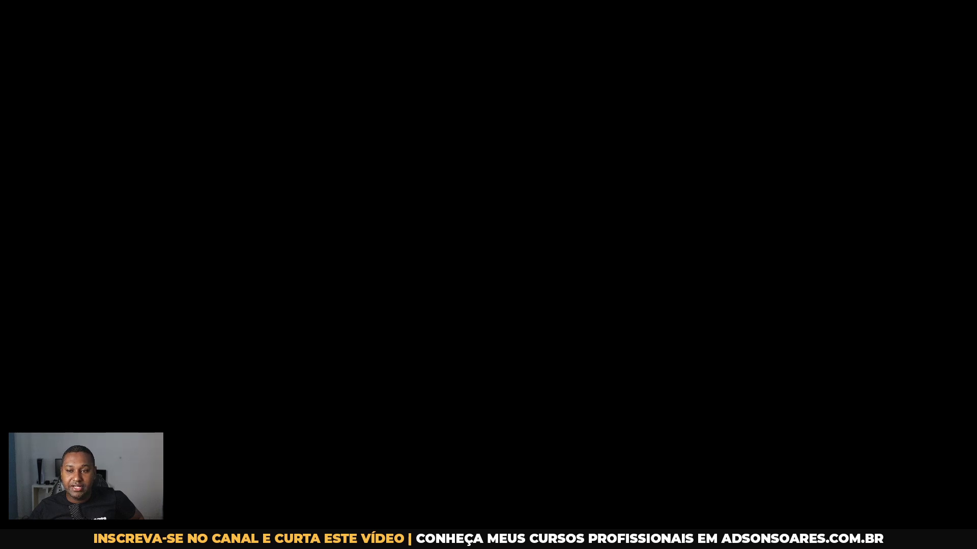
# Step: Approve the User Account Control prompt so the CorelDRAW installer starts loading
pyautogui.click(422, 341)
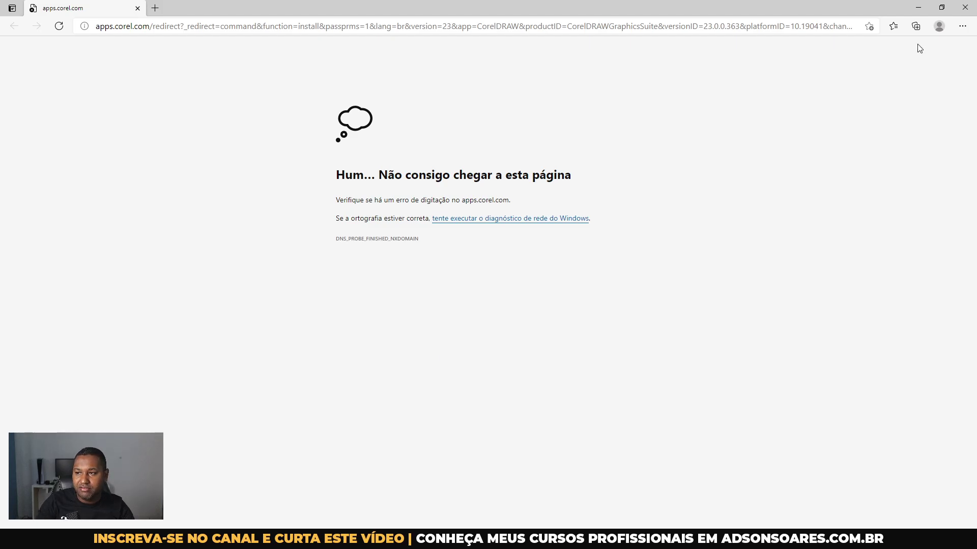
# Step: Close the Edge window showing the apps.corel.com DNS error
pyautogui.click(965, 7)
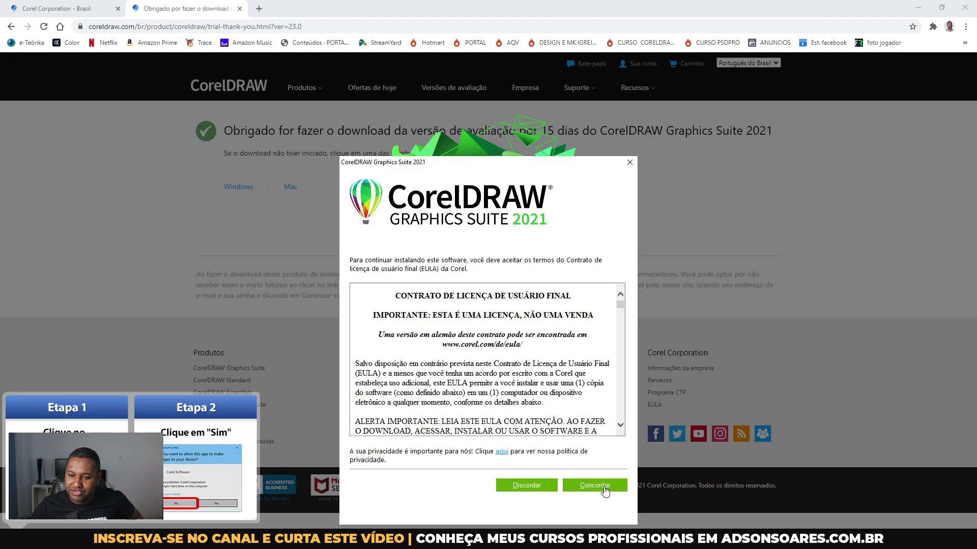
# Step: Accept the CorelDRAW licence agreement with Concordar and minimize the browser to reveal the desktop
pyautogui.click(605, 488)
pyautogui.click(918, 8)
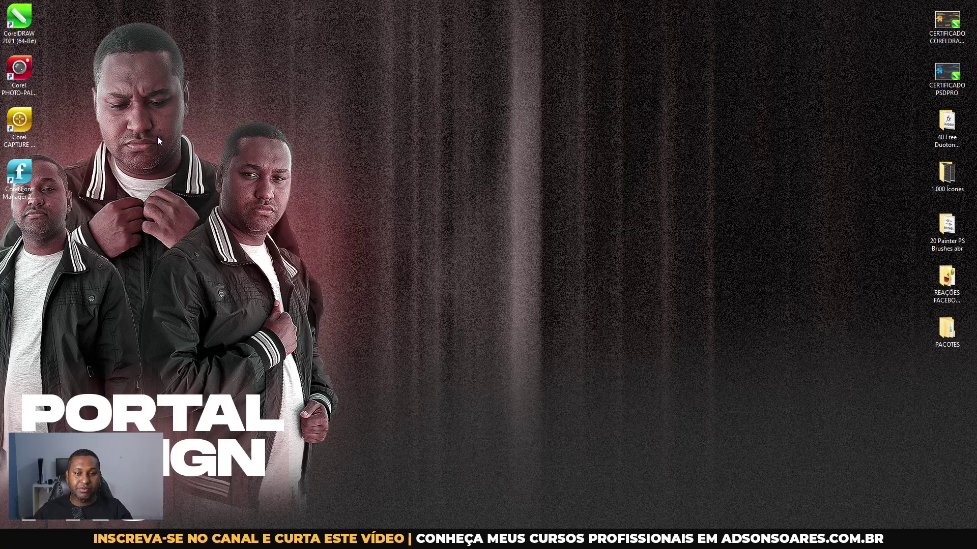
# Step: Move the CorelDRAW 2021 (64-Bit) shortcut to the desktop centre and launch it
pyautogui.moveTo(19, 17); pyautogui.dragTo(483, 227)
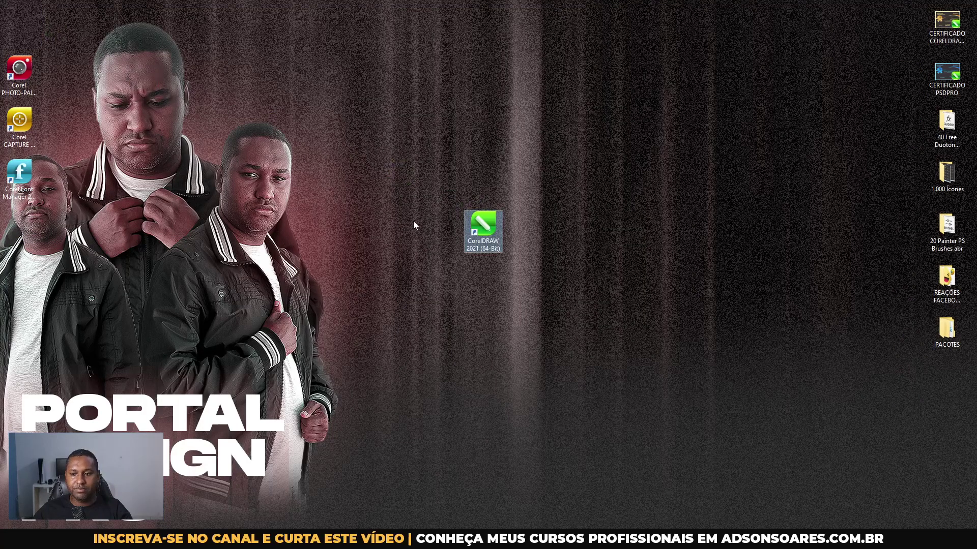
pyautogui.doubleClick(465, 244)
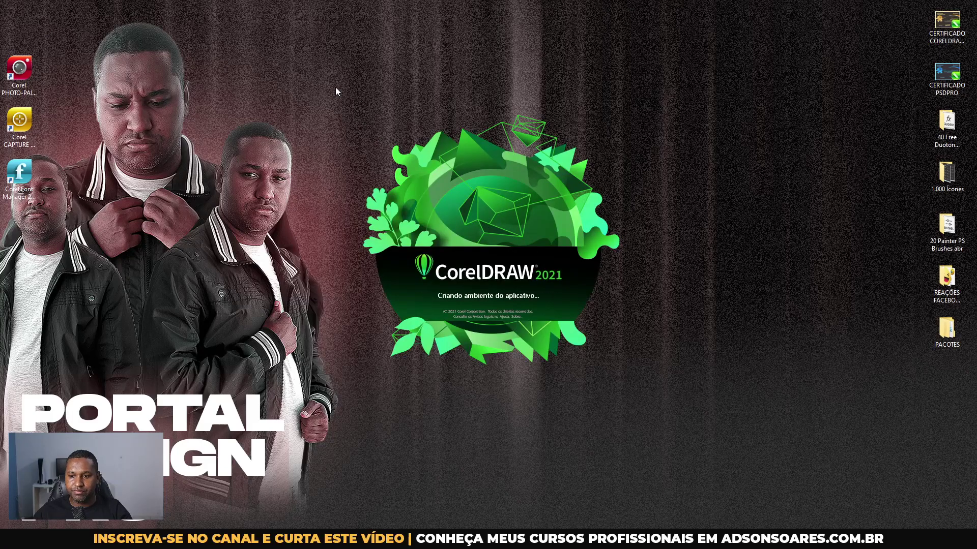